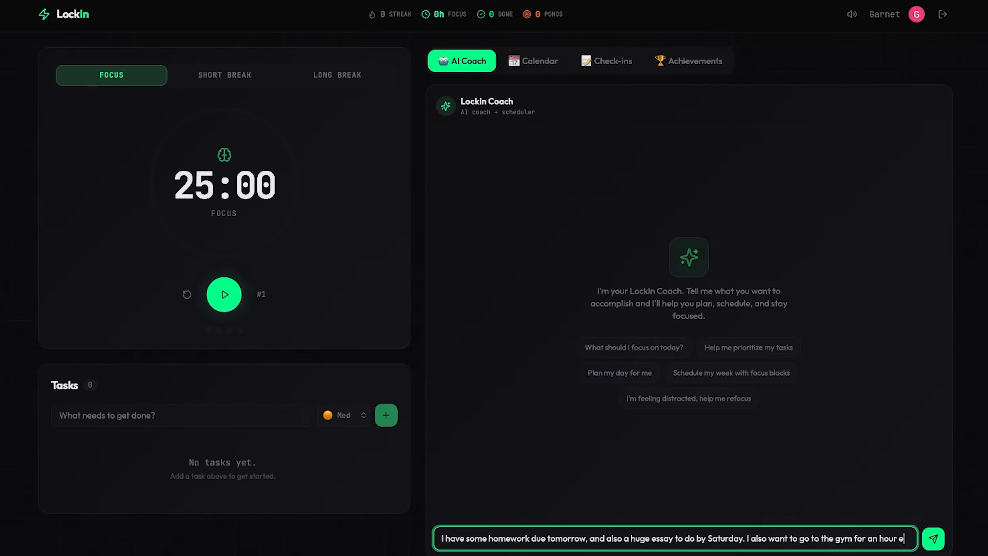
text(ery)
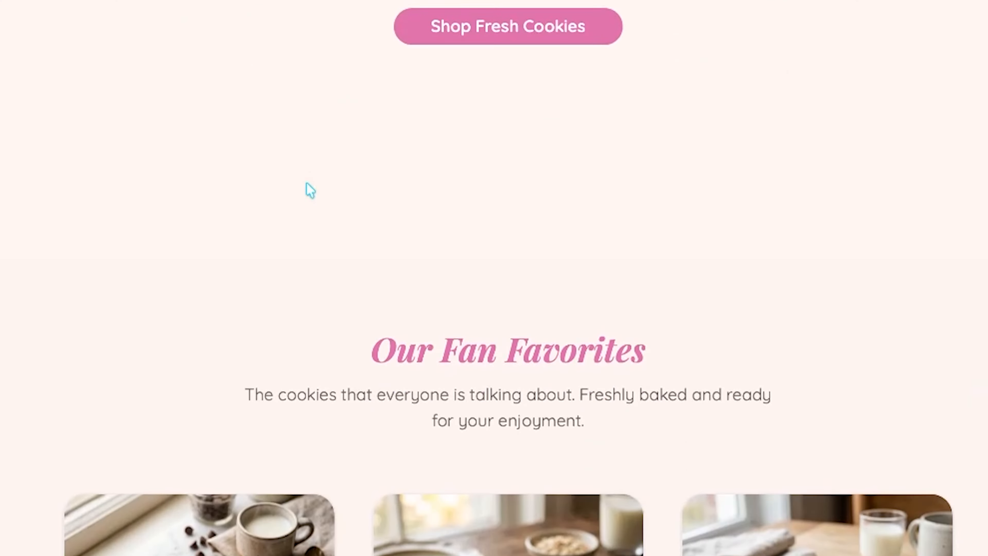
scroll(560, 84, up, 5)
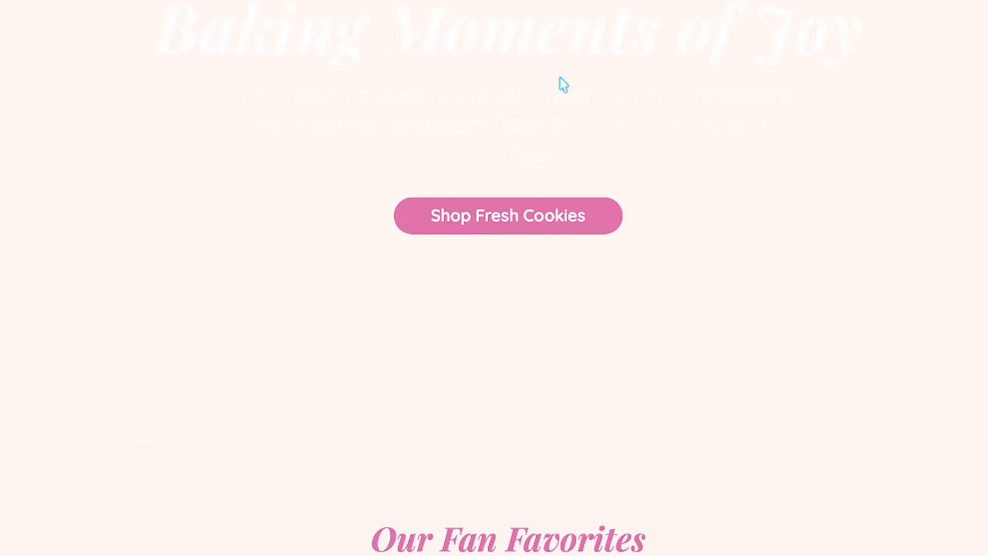
scroll(560, 83, down, 10)
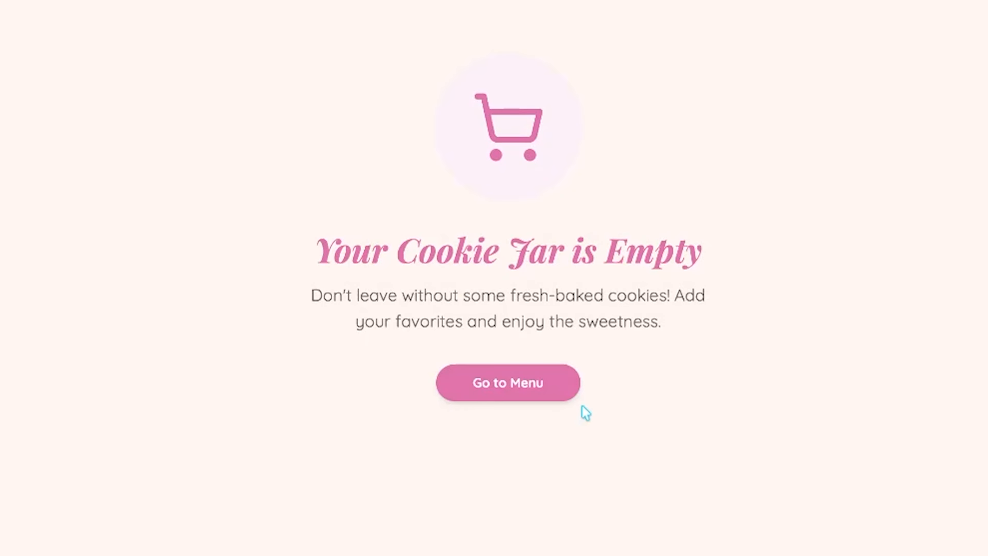
click(541, 390)
scroll(495, 321, down, 3)
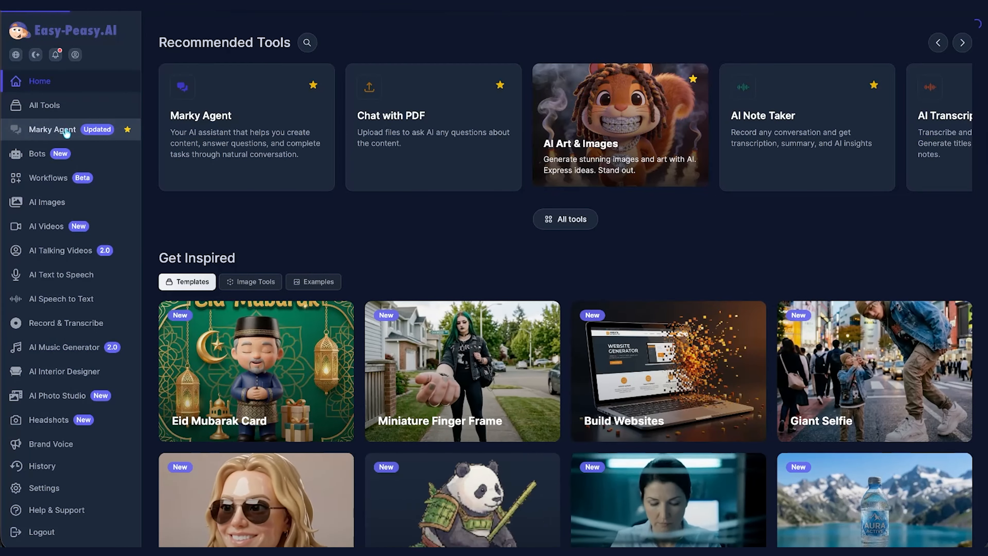
Open Marky Agent and look through the available AI models, keeping Claude Opus 4.6 as the chat model
click(62, 129)
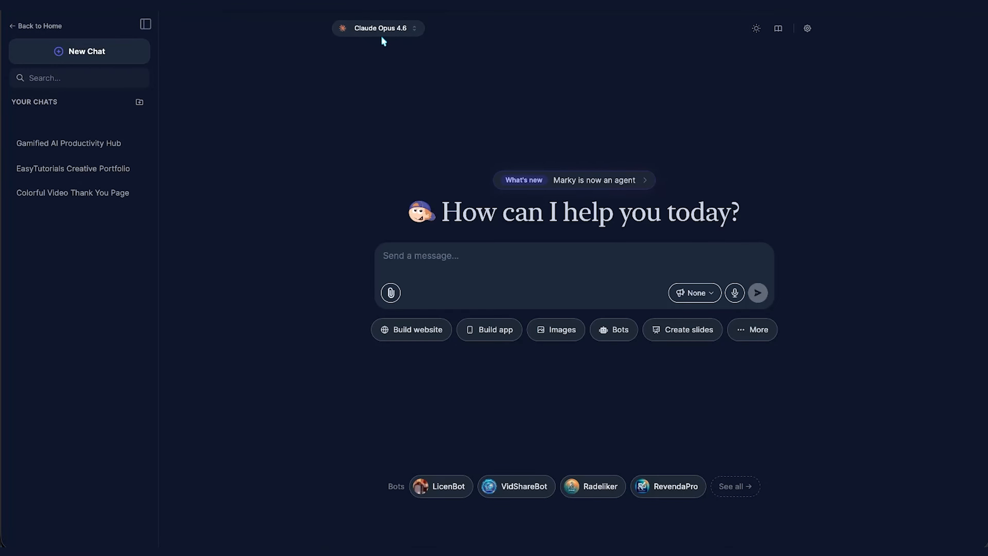
click(389, 35)
scroll(387, 193, down, 15)
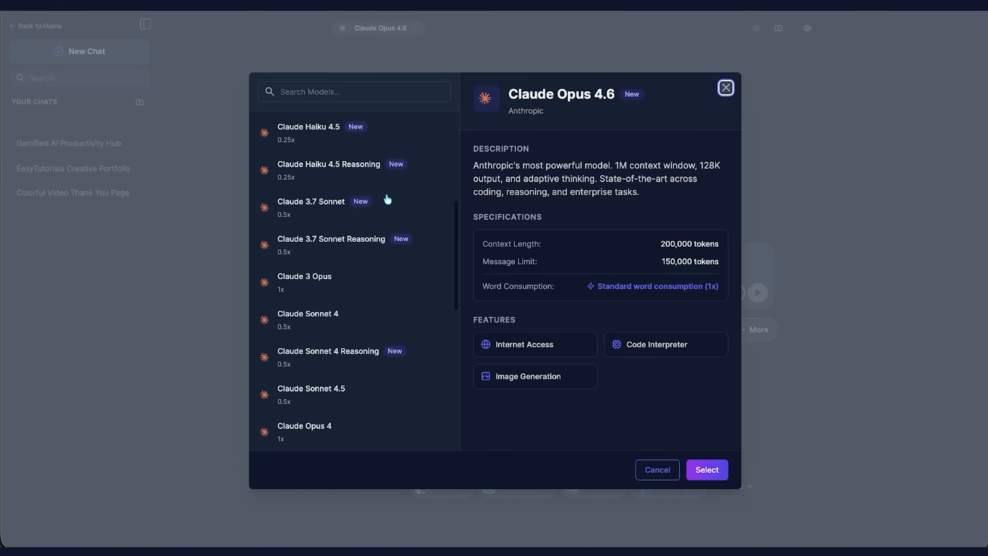
scroll(389, 234, down, 3)
scroll(399, 290, up, 12)
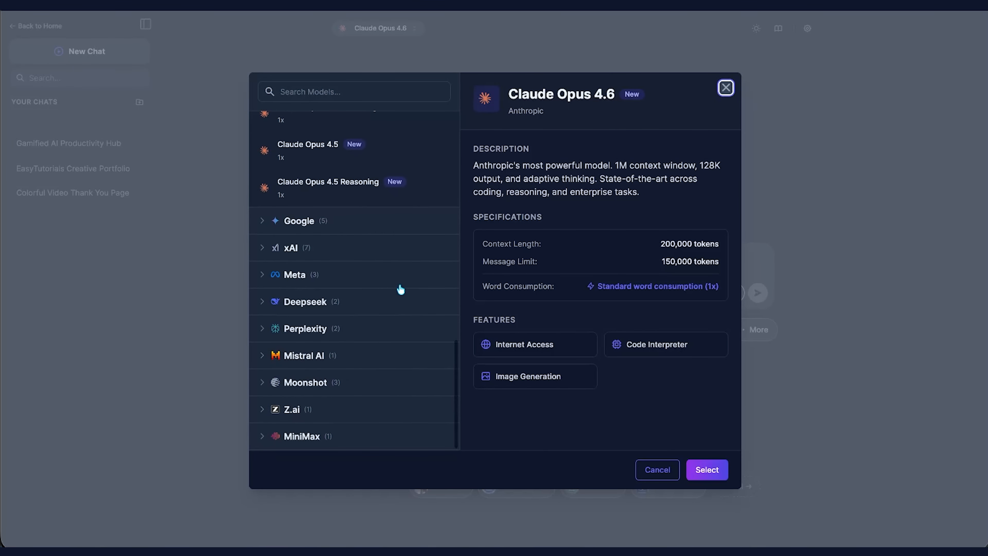
scroll(400, 289, down, 1)
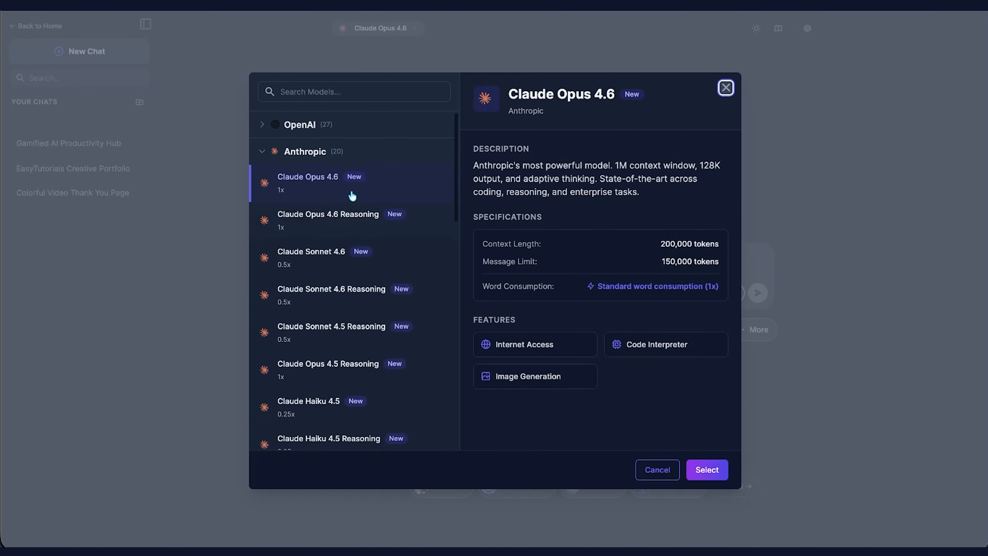
click(725, 88)
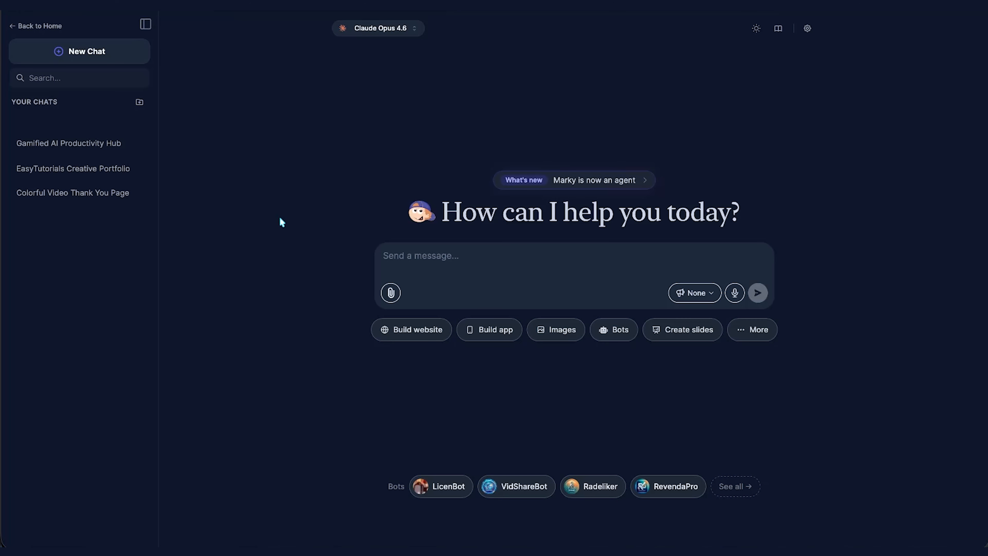
text(I)
key(BackSpace)
text(I want to make a personal website for my youtube channel.)
text(I want to have a creative theme, and talk about how I am a YouTuber who likes to create cool ai video tutorials. The name of the YouTube channel is called "easytutorials". Generate some photos as well, and make one of the photos be the background. Link the YouTube channel)
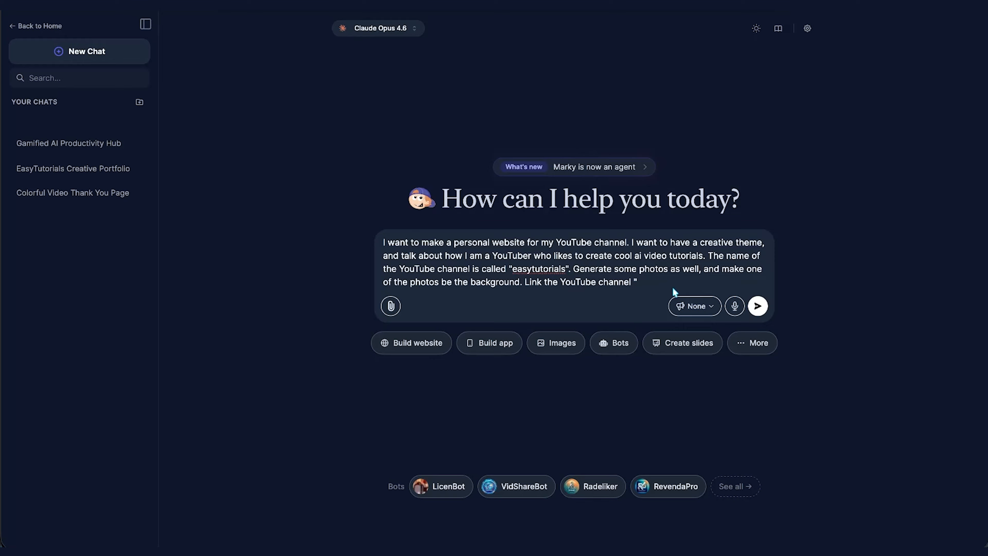
text(https://www.youtube.com/@easy-peasy-ai)
text(")
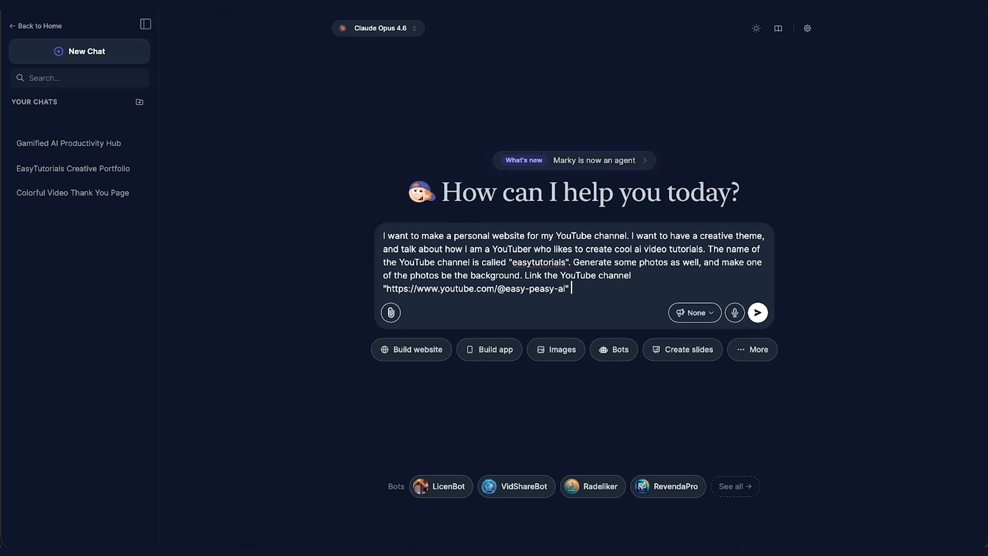
Request the channel link in a bottom social media section, a top-bar subscribe button and the domain "easytutorials.com", and send the prompt
text( and put it in the social media)
text( section somewhere a)
text(t the bottom.)
text(Also put the subscribe button for the channel at the top bar. Finally, lets add a domain name "easytutorials.com")
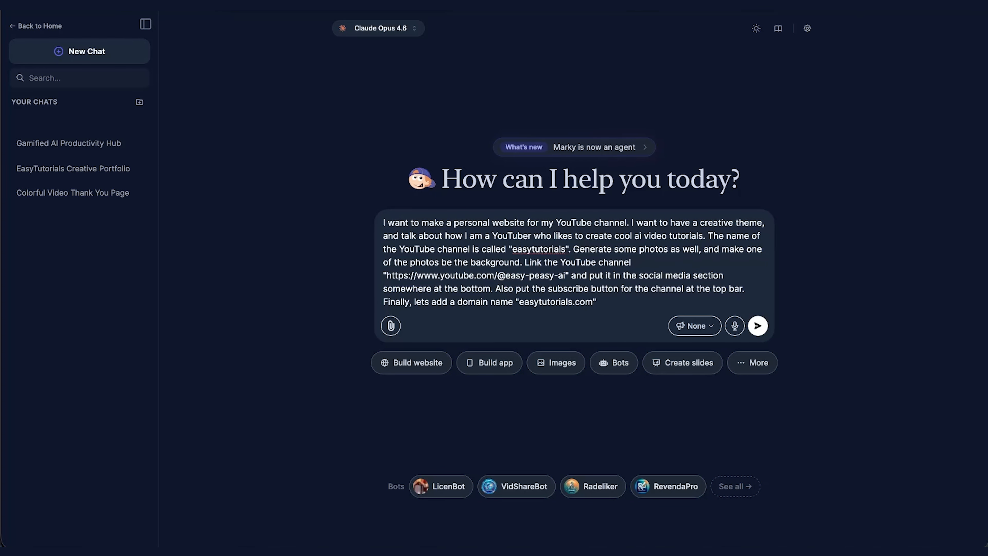
click(757, 325)
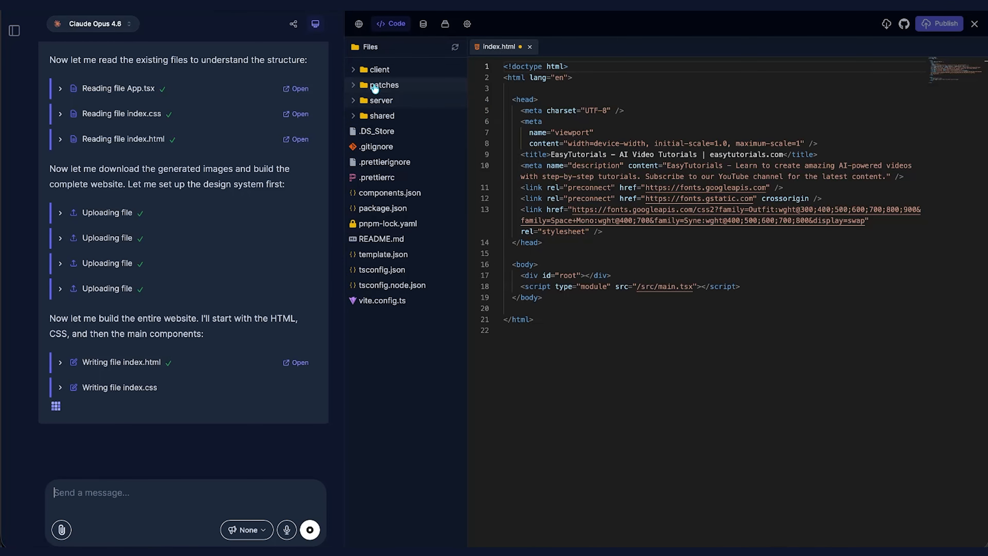
Expand the client folder and examine the generated index.html and index.css code
click(354, 70)
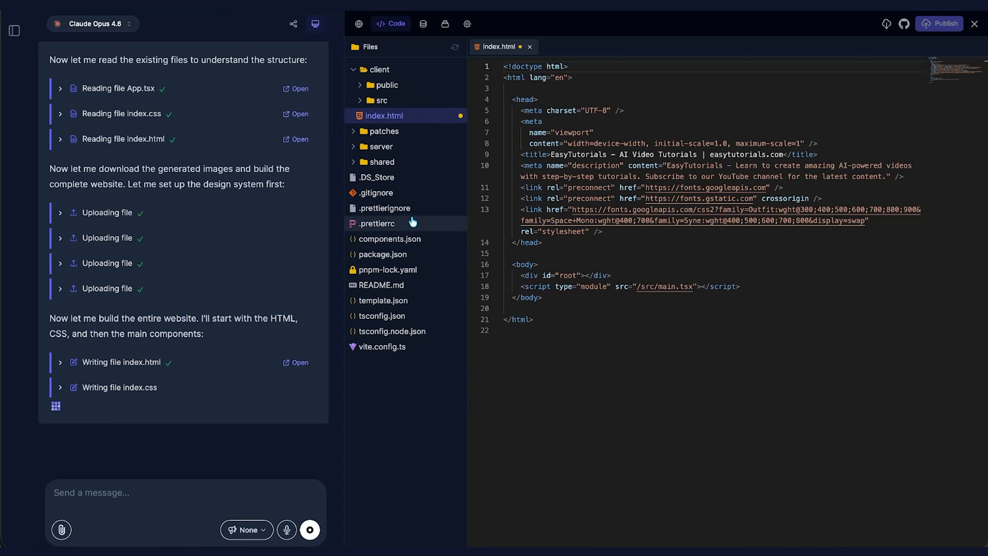
scroll(594, 246, down, 15)
scroll(594, 246, down, 20)
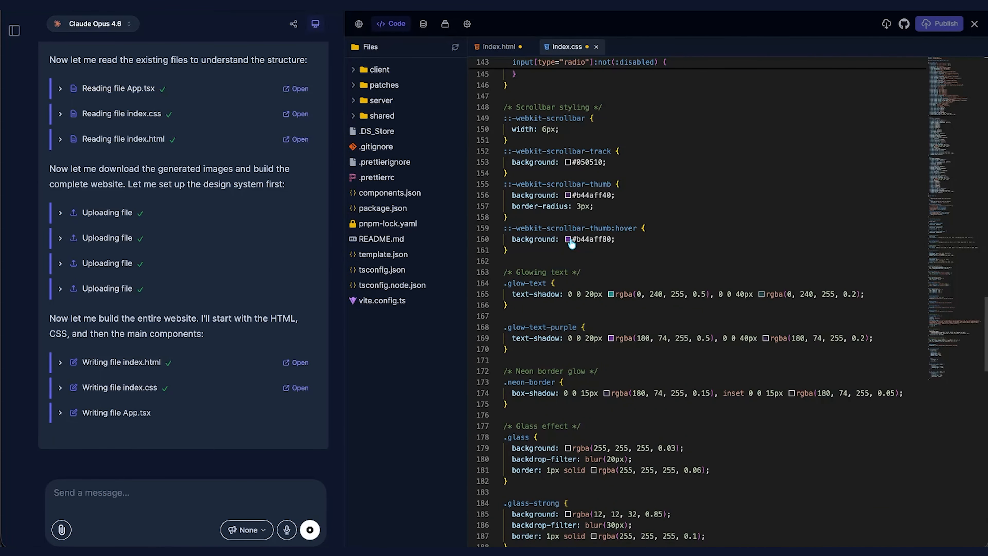
mouse_move(571, 243)
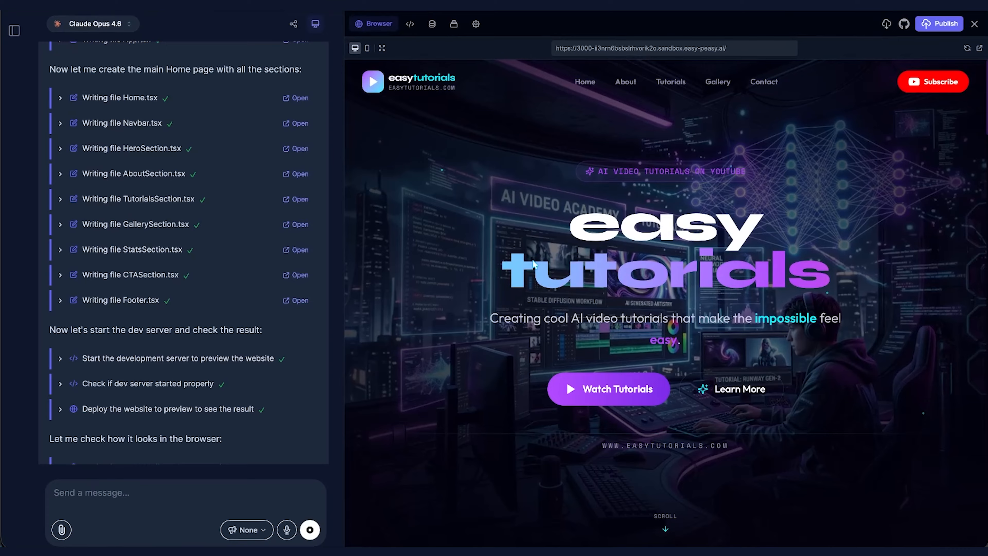
Open the site preview in a new tab and review its hero, About and Latest Tutorials sections
scroll(632, 189, down, 1)
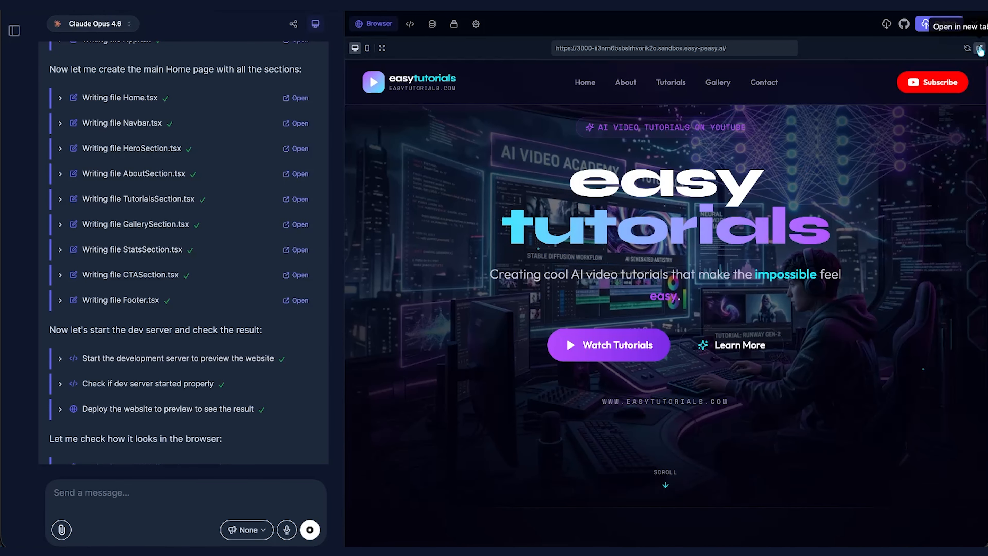
click(979, 49)
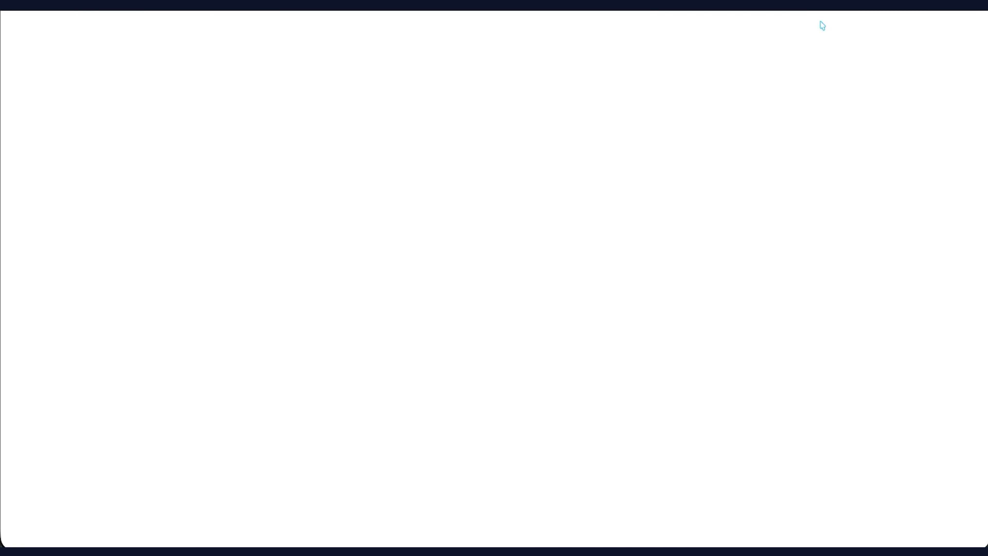
scroll(452, 79, down, 8)
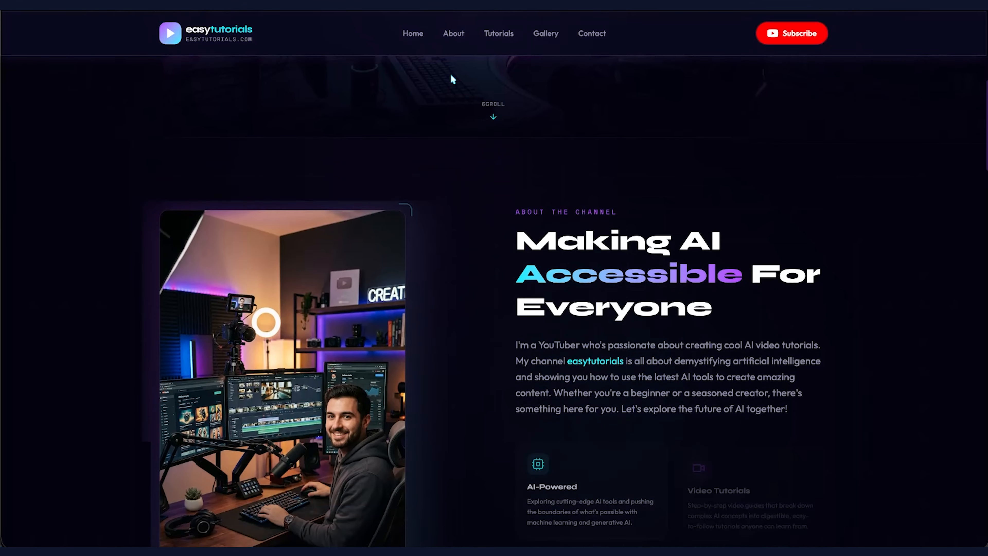
scroll(453, 79, down, 9)
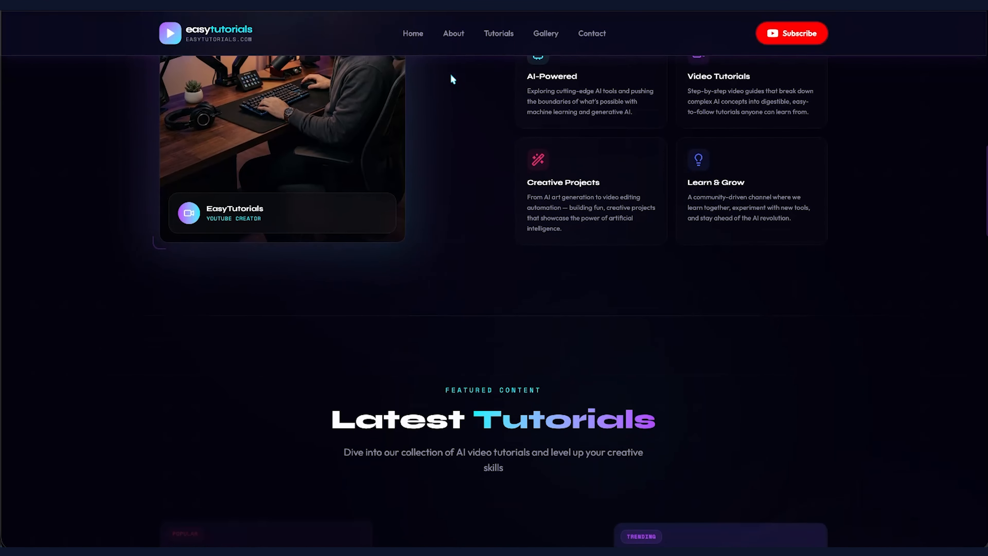
scroll(452, 79, down, 9)
scroll(453, 79, up, 16)
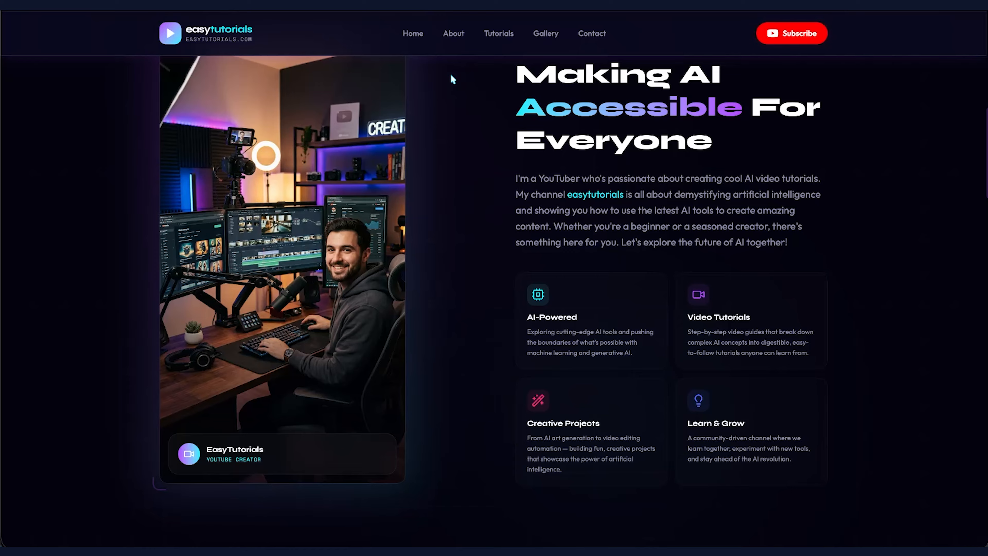
scroll(451, 75, up, 13)
Review the gallery, the Join the AI Revolution section and the footer's social media links, and return to the page start
scroll(451, 75, down, 20)
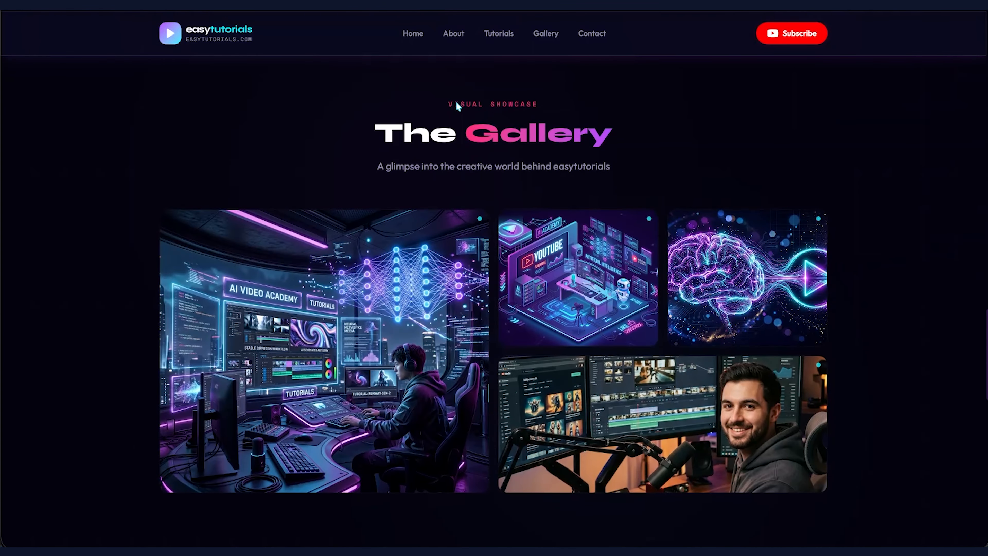
scroll(452, 77, down, 2)
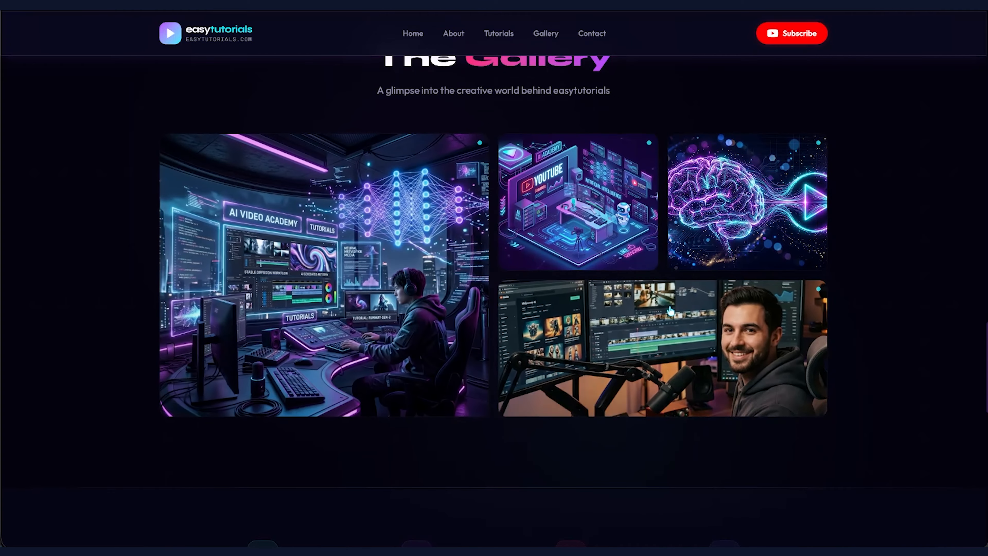
scroll(721, 170, up, 7)
scroll(588, 182, down, 20)
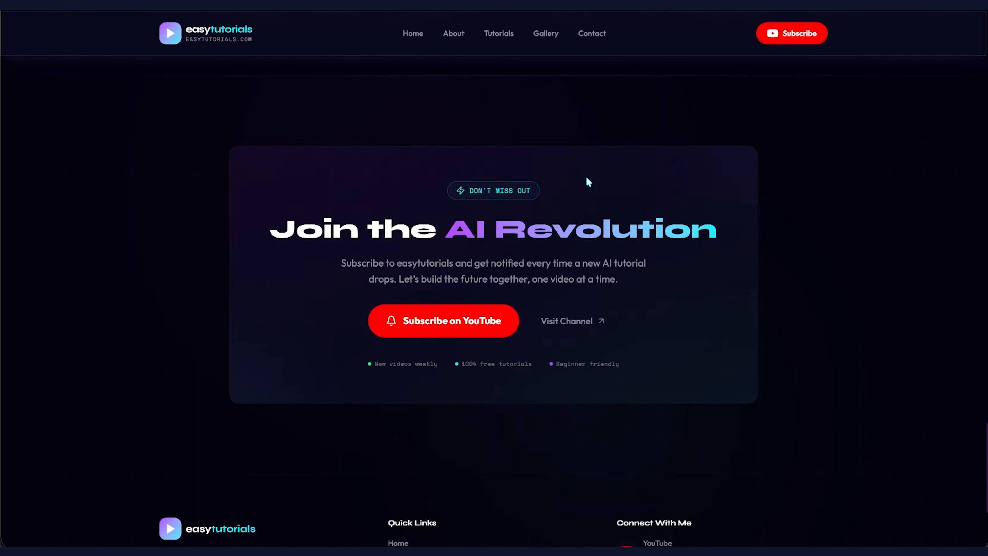
scroll(588, 182, down, 6)
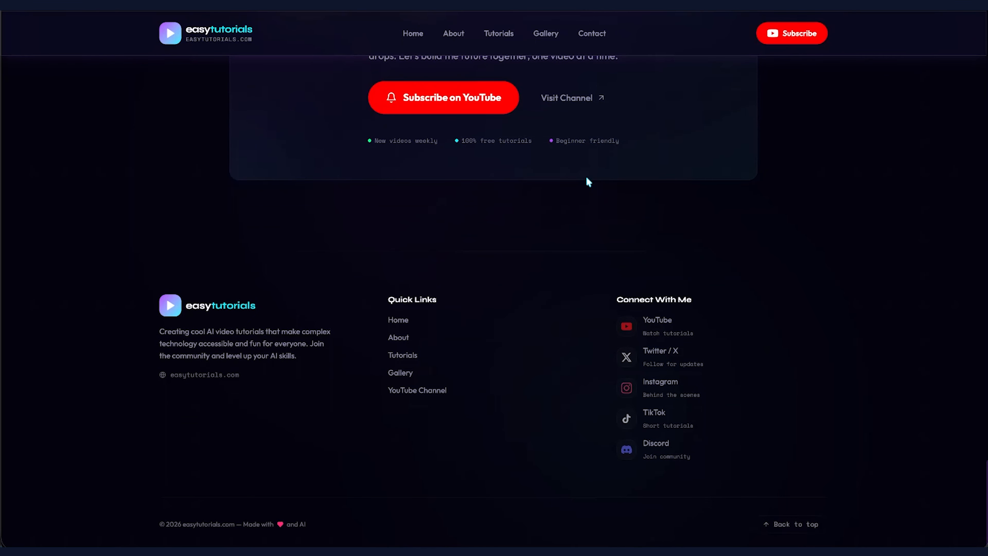
scroll(588, 182, up, 20)
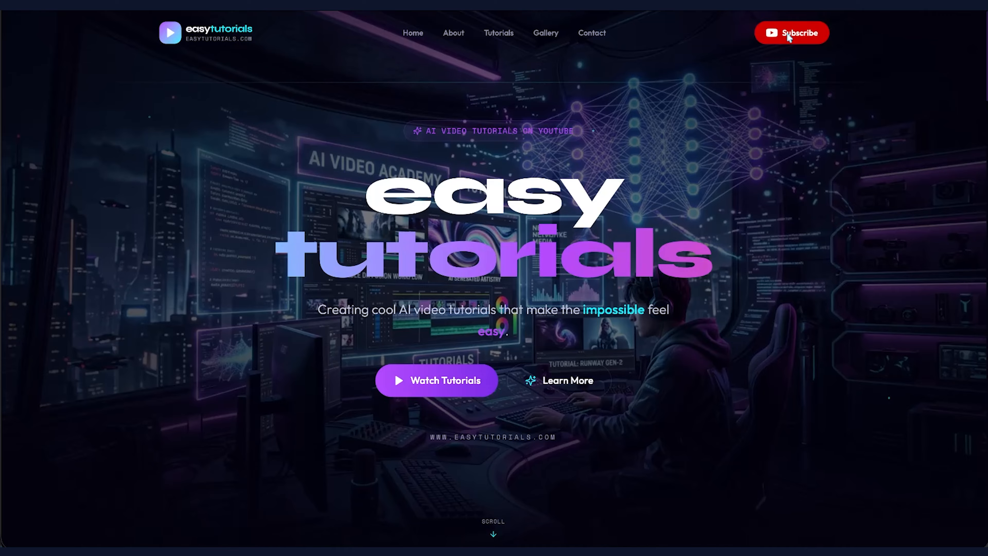
Test the website's Subscribe button, and try Watch Tutorials in the builder's preview
click(795, 37)
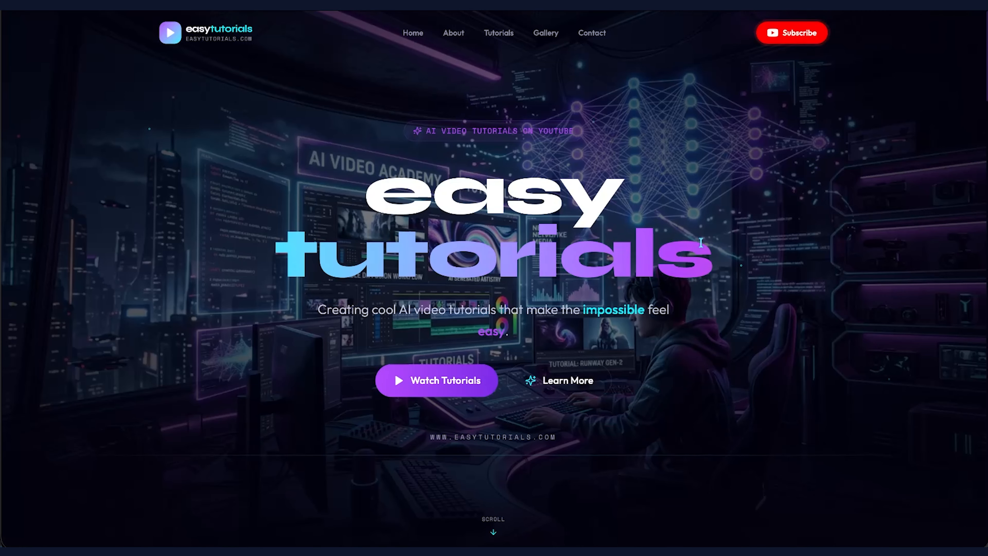
scroll(700, 243, down, 5)
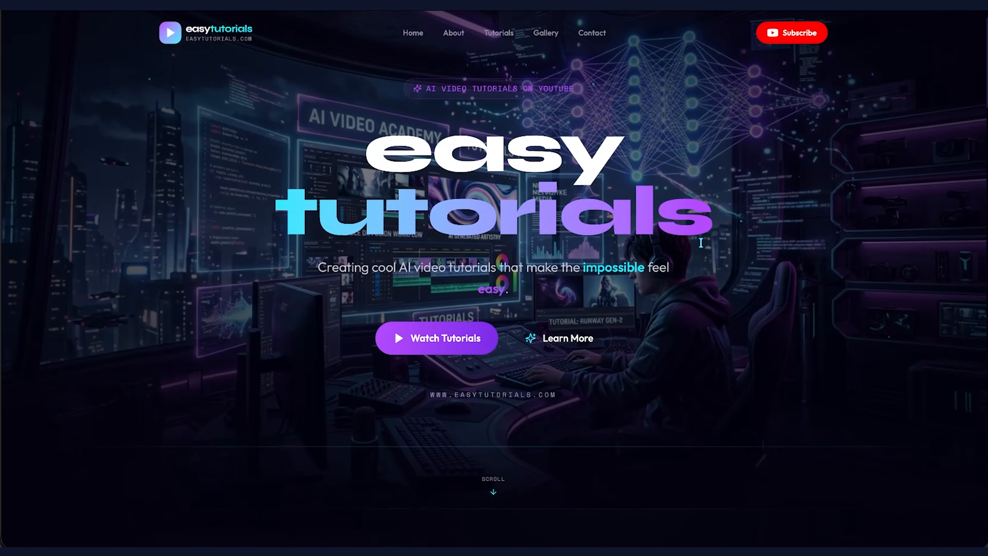
scroll(700, 242, down, 10)
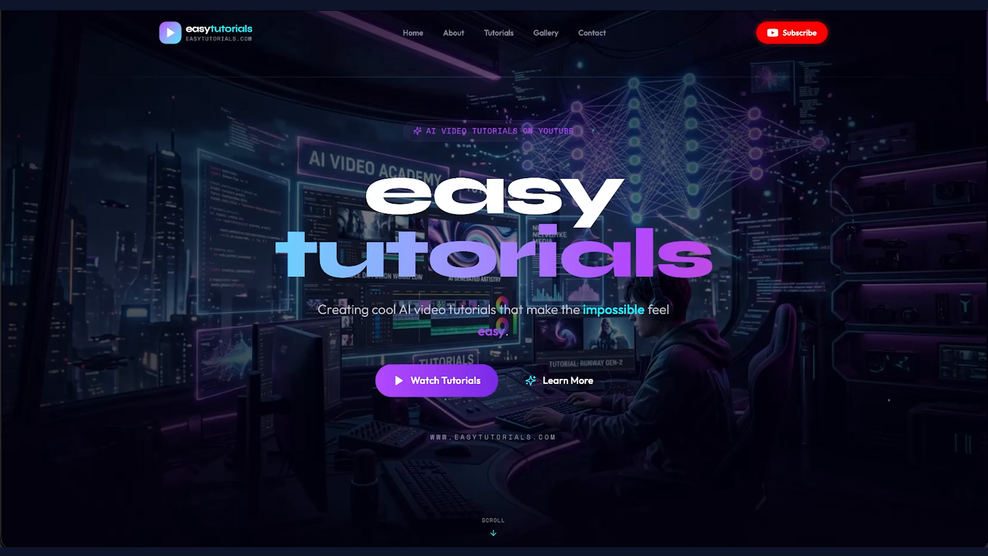
scroll(701, 243, down, 5)
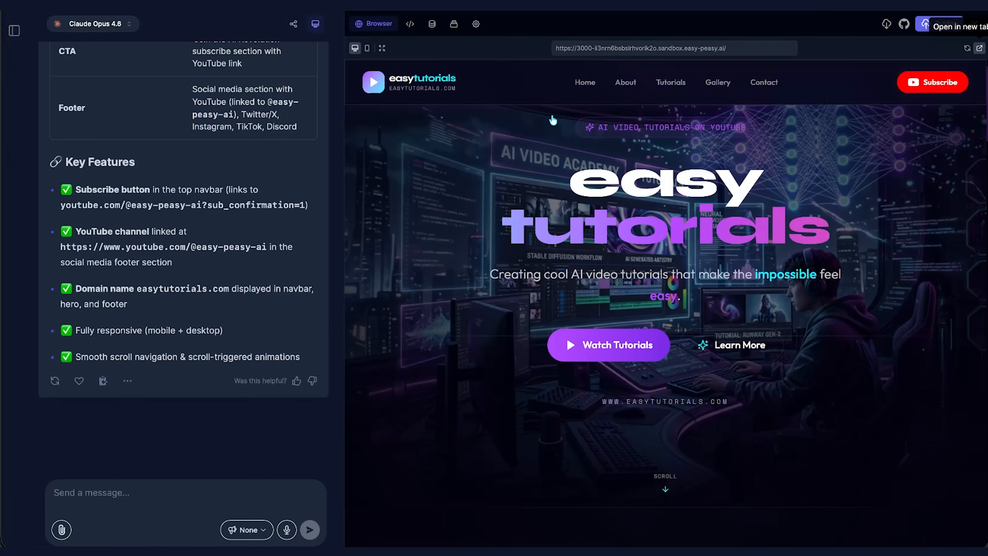
click(602, 348)
scroll(601, 353, down, 10)
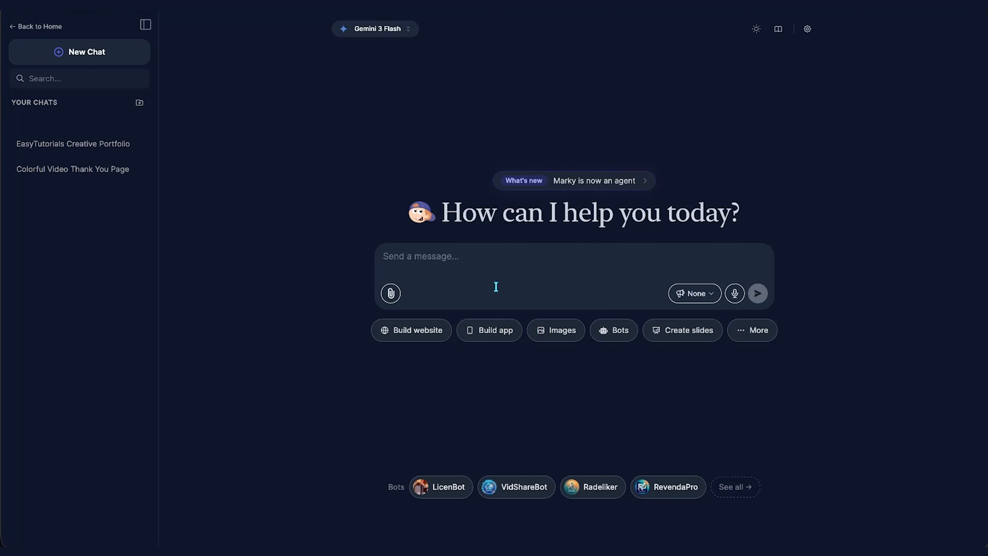
Write a new Gemini 3 Flash chat prompt asking for a website for a bakery
text(I want to make a ew)
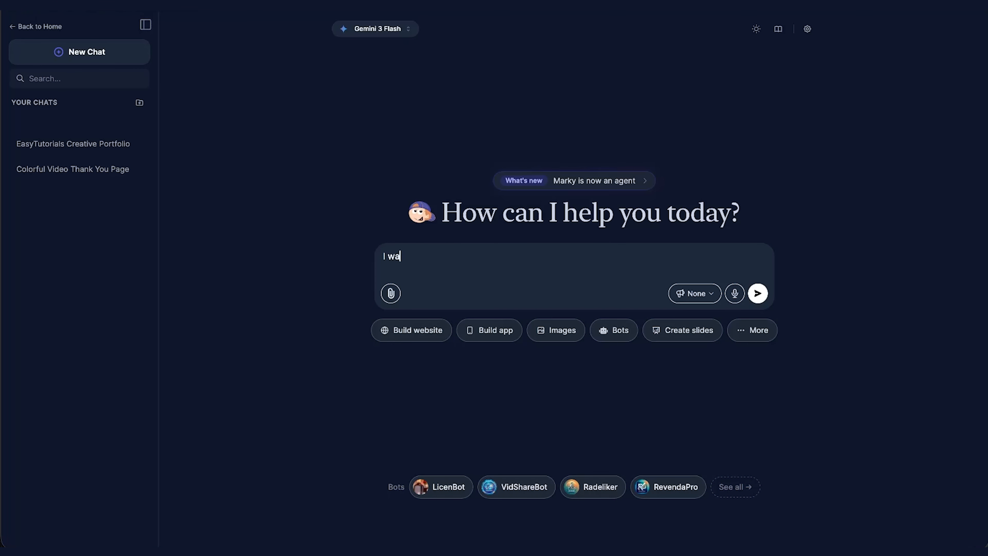
key(BackSpace)
key(BackSpace)
text(website for my bakery tha)
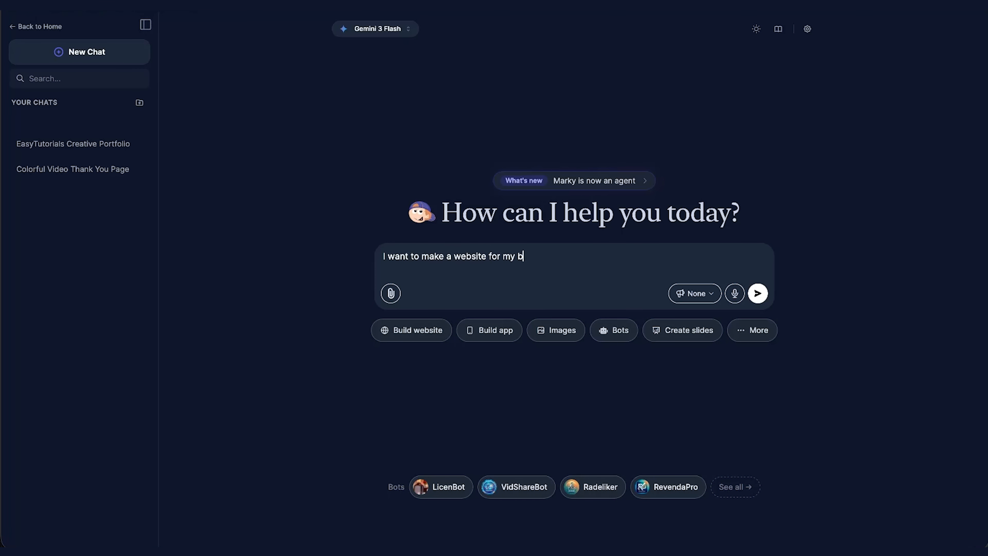